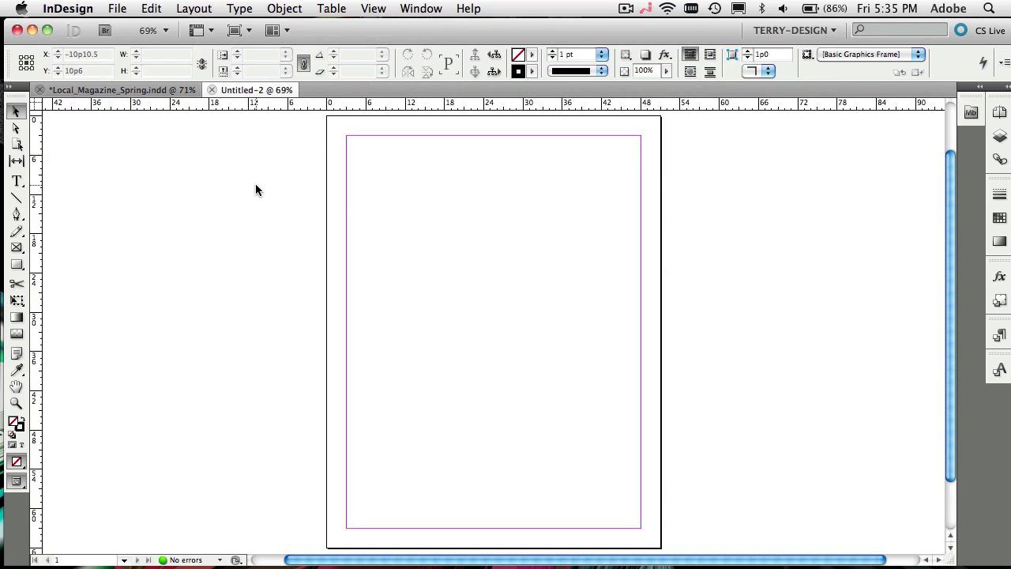
Hide the document rulers and show them again.
{"action": "key", "text": "super+r"}
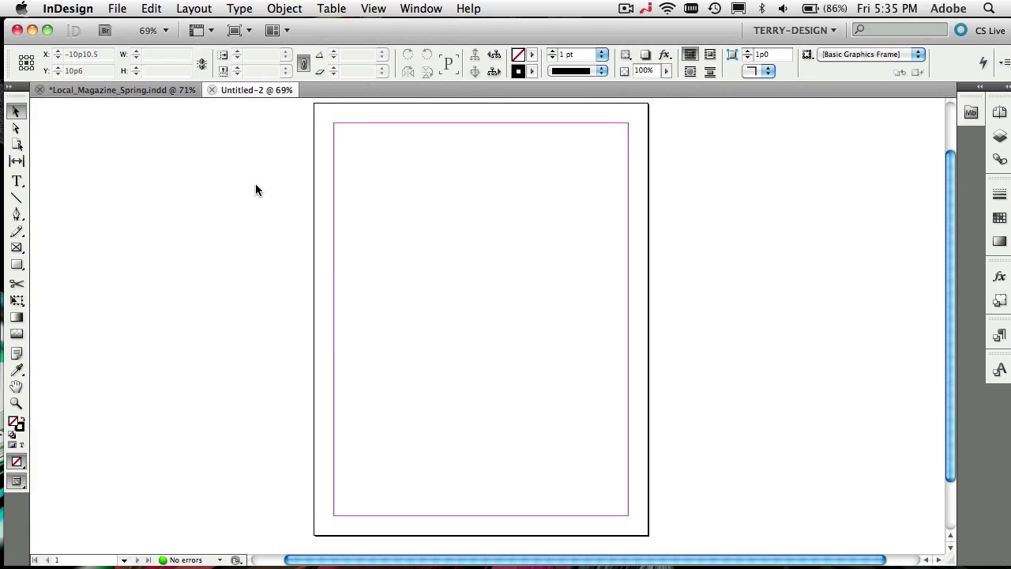
{"action": "key", "text": "super+r"}
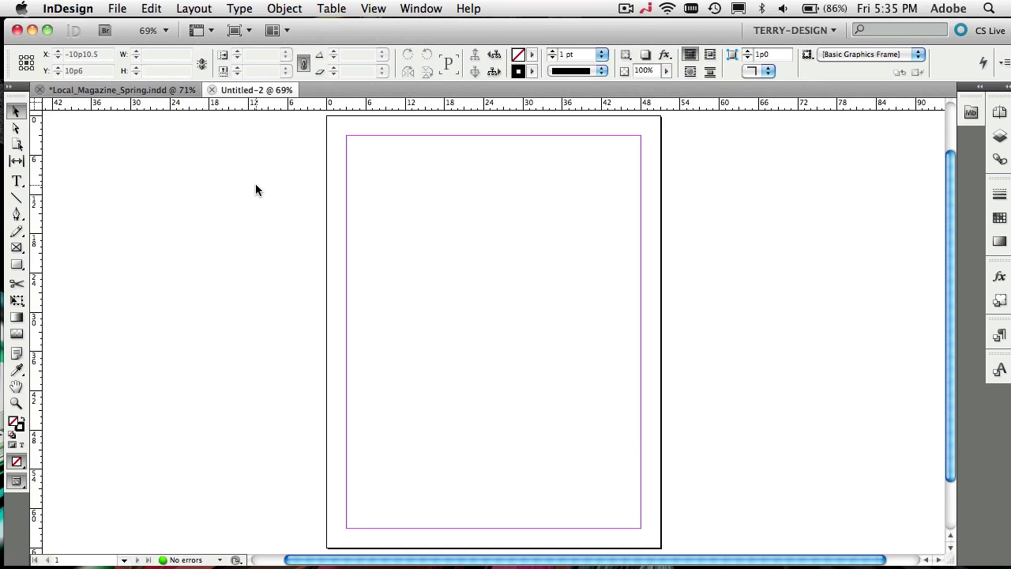
Set up ruler guides for the blank page with 5 rows and 2 columns, with the preview on.
{"action": "left_click", "coordinate": [182, 6]}
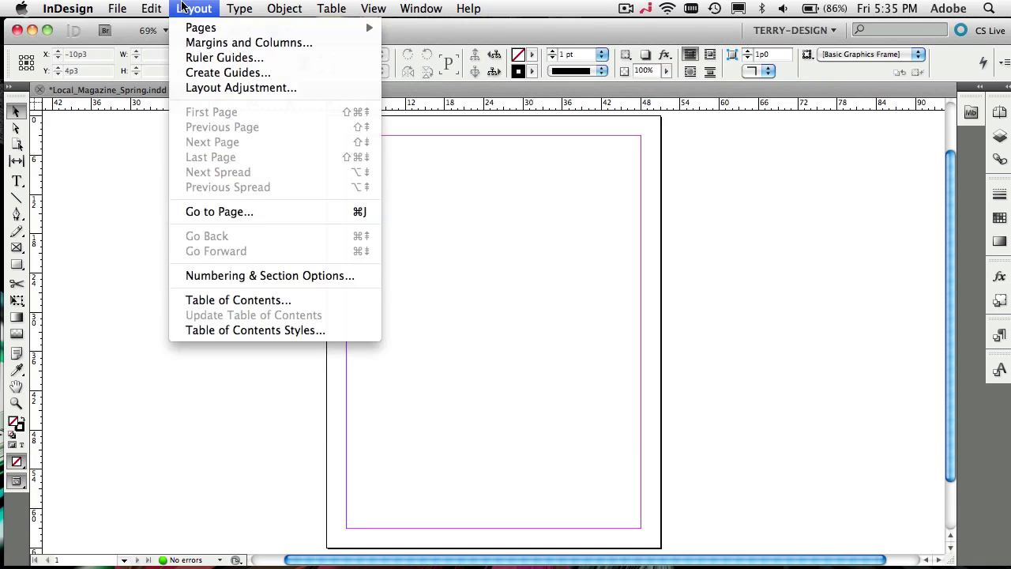
{"action": "left_click", "coordinate": [210, 73]}
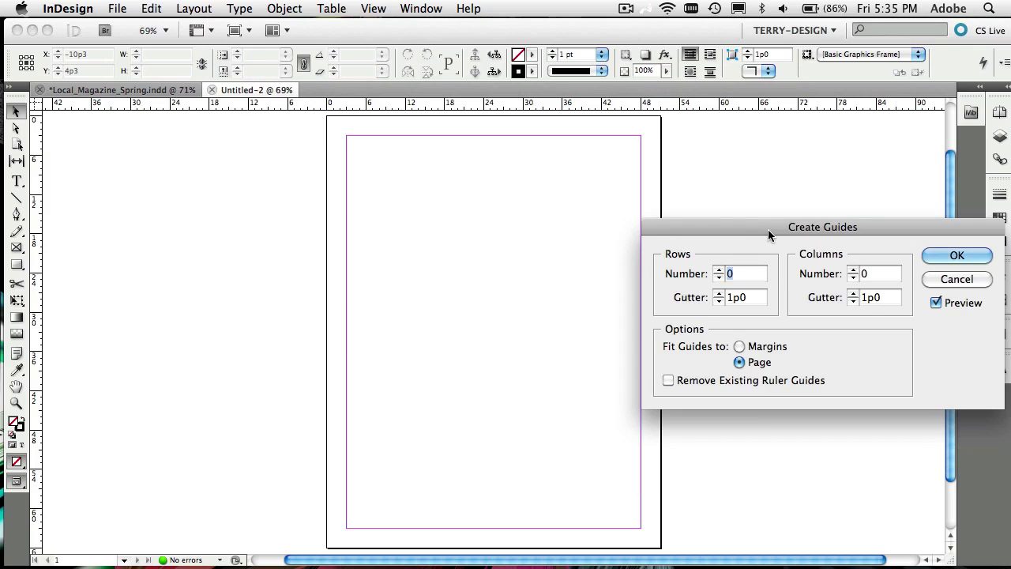
{"action": "left_click_drag", "start_coordinate": [767, 229], "coordinate": [394, 182]}
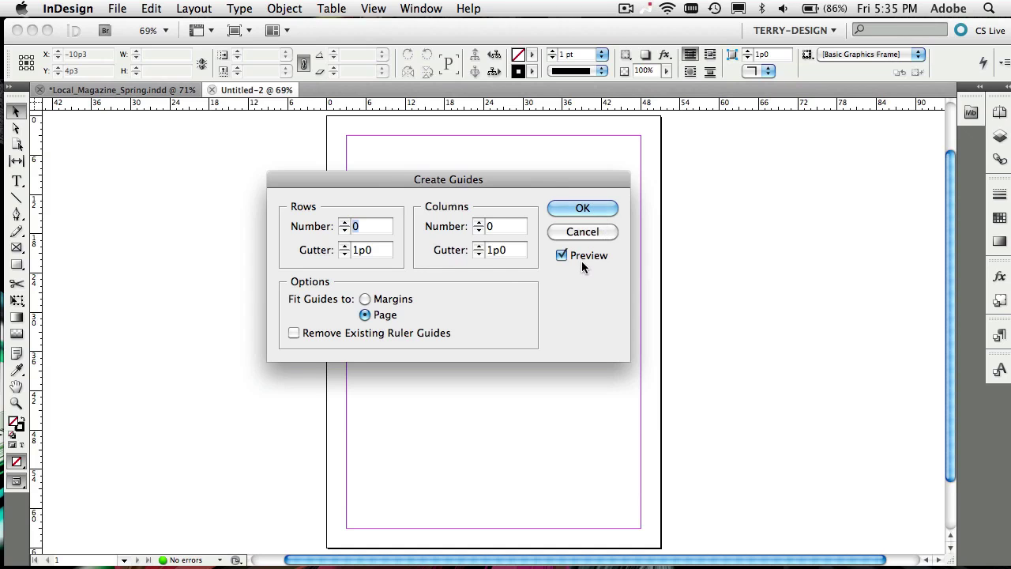
{"action": "left_click_drag", "start_coordinate": [547, 183], "coordinate": [886, 235]}
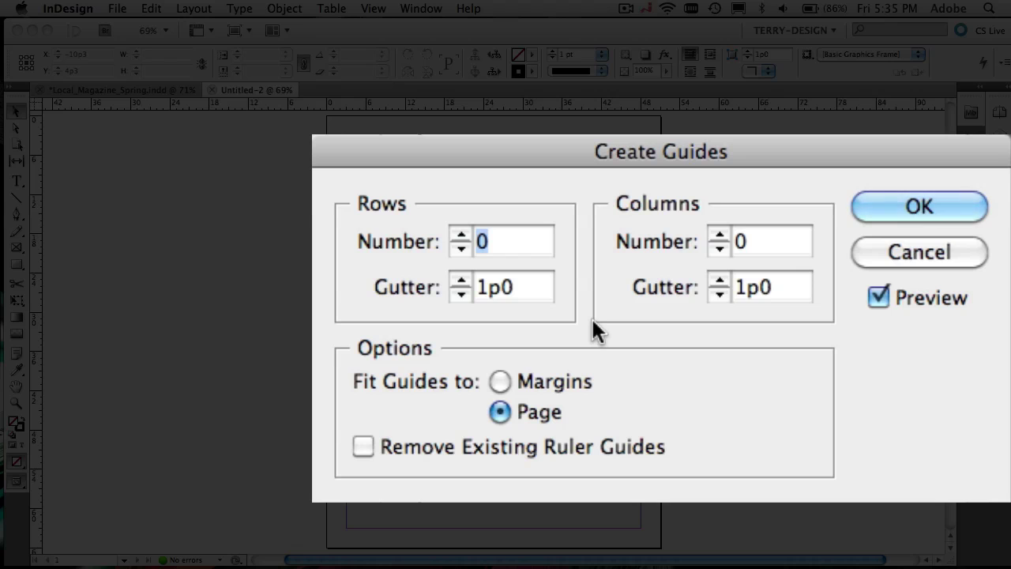
{"action": "type", "text": "5"}
{"action": "key", "text": "Tab"}
{"action": "key", "text": "Tab"}
{"action": "type", "text": "2"}
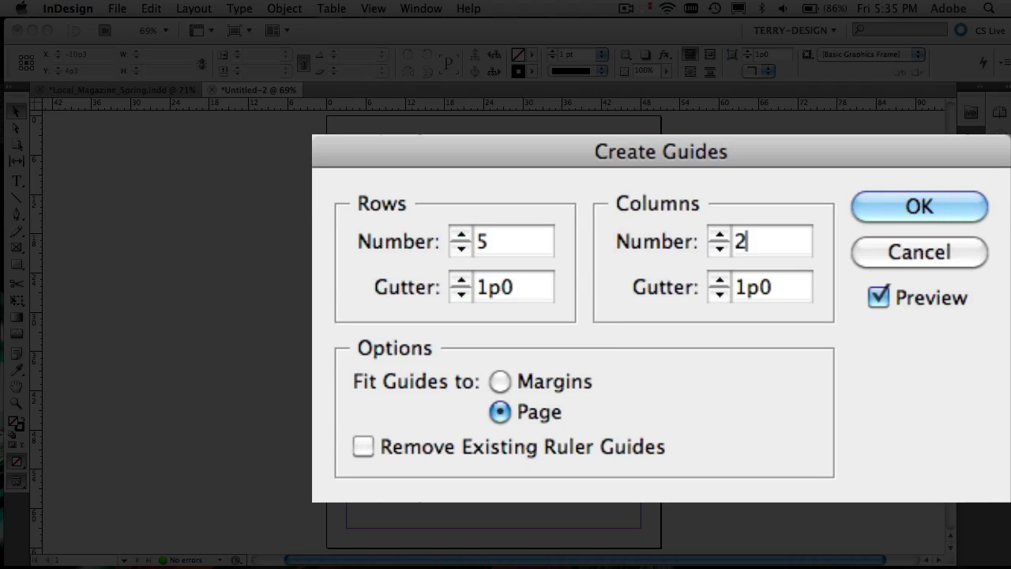
{"action": "key", "text": "Tab"}
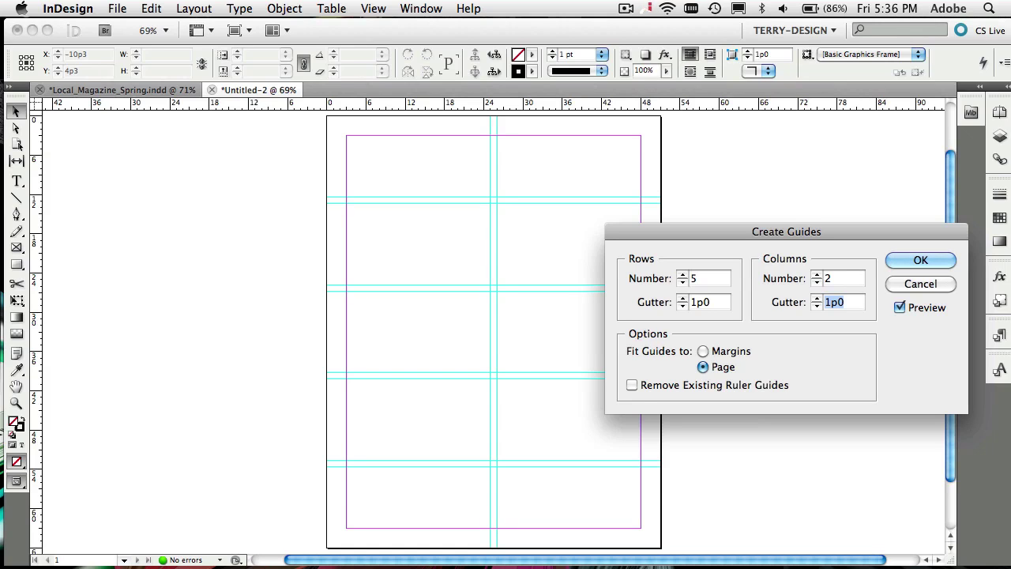
Compare fitting the guides to the margins and to the page, and create them fitted to the page.
{"action": "left_click", "coordinate": [703, 352]}
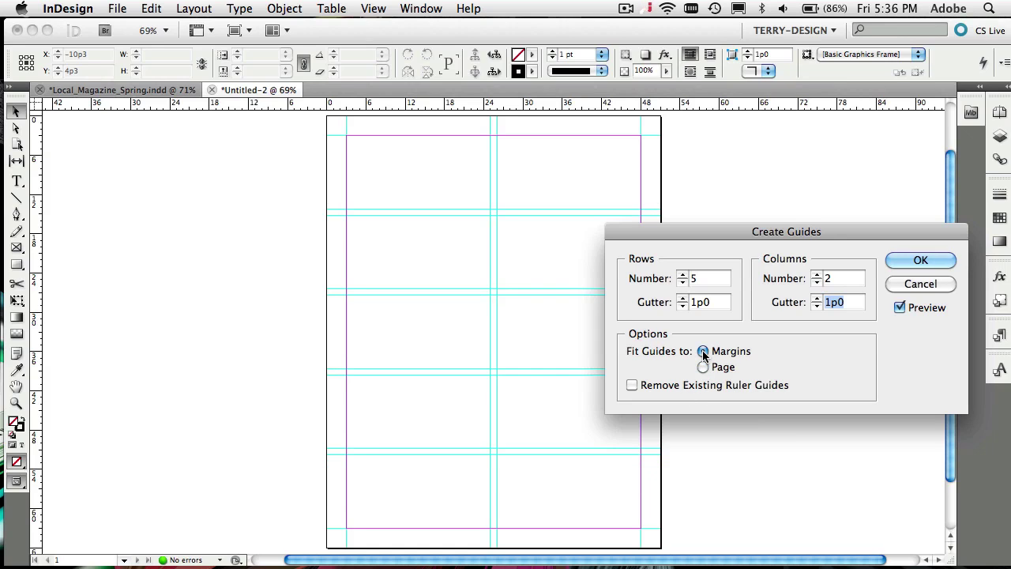
{"action": "left_click", "coordinate": [703, 366]}
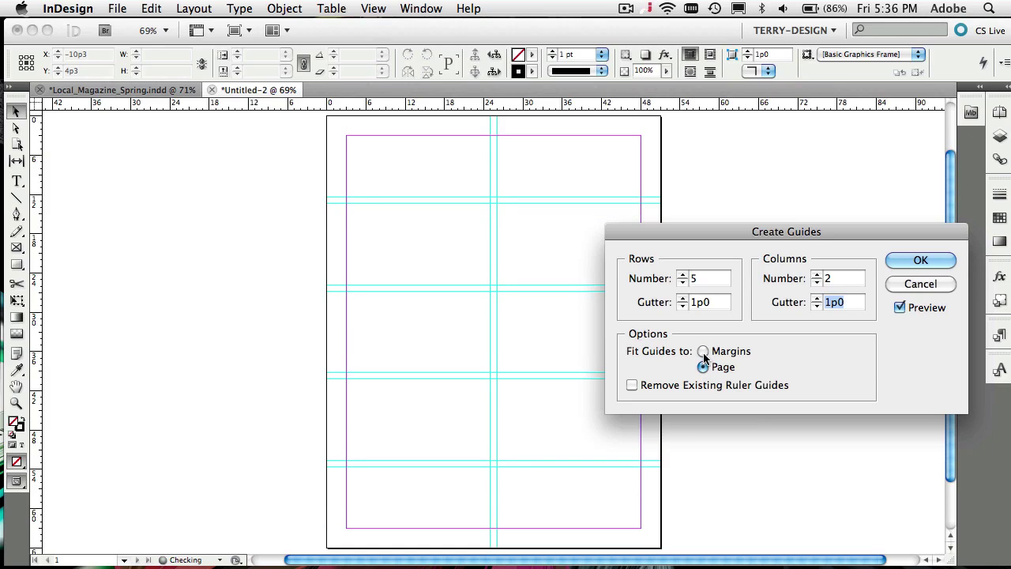
{"action": "left_click", "coordinate": [703, 352]}
{"action": "left_click", "coordinate": [705, 368]}
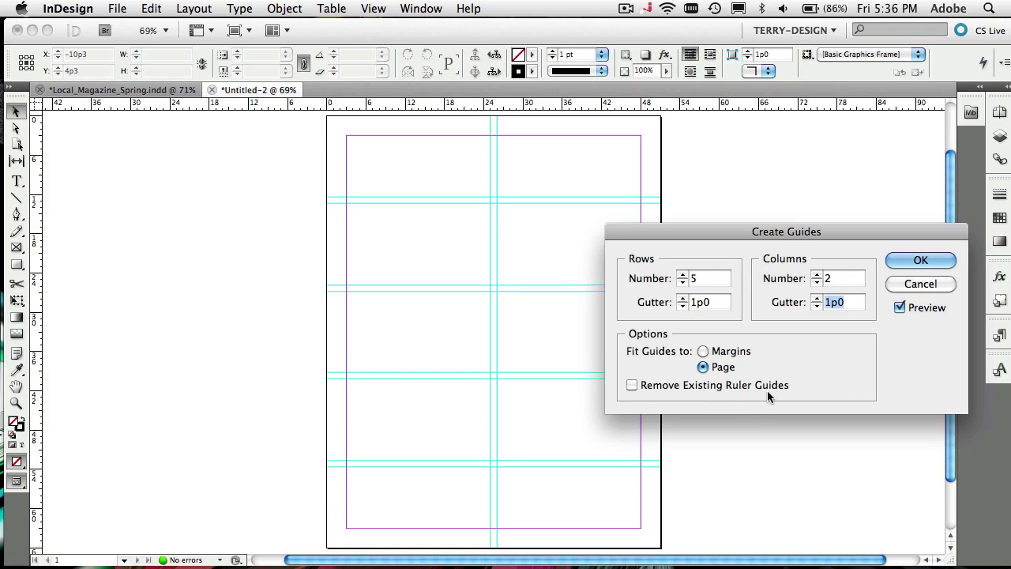
{"action": "left_click", "coordinate": [898, 262]}
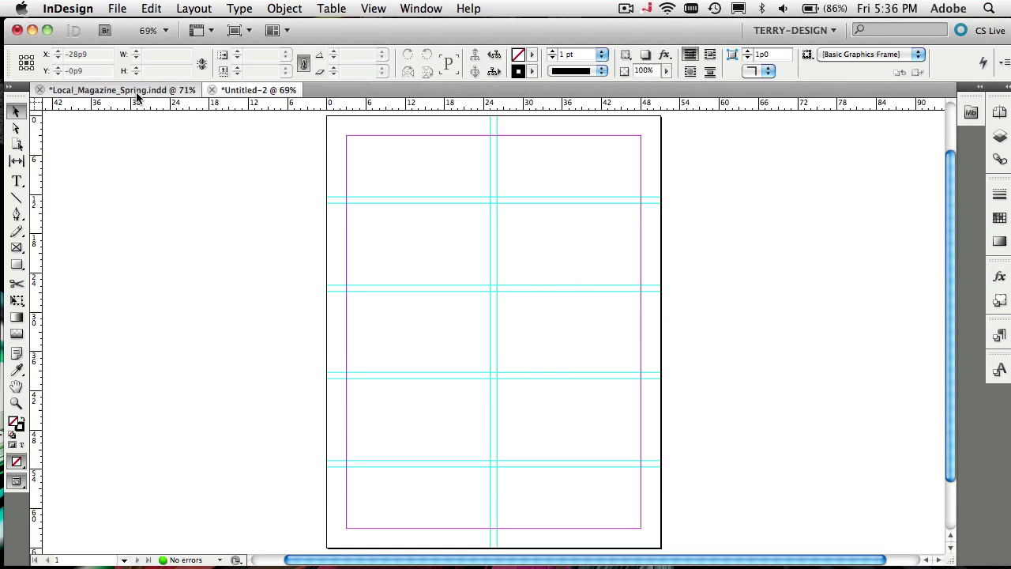
Switch to the Local_Magazine_Spring.indd document and flip the cover's background image horizontally and back again.
{"action": "left_click", "coordinate": [137, 91]}
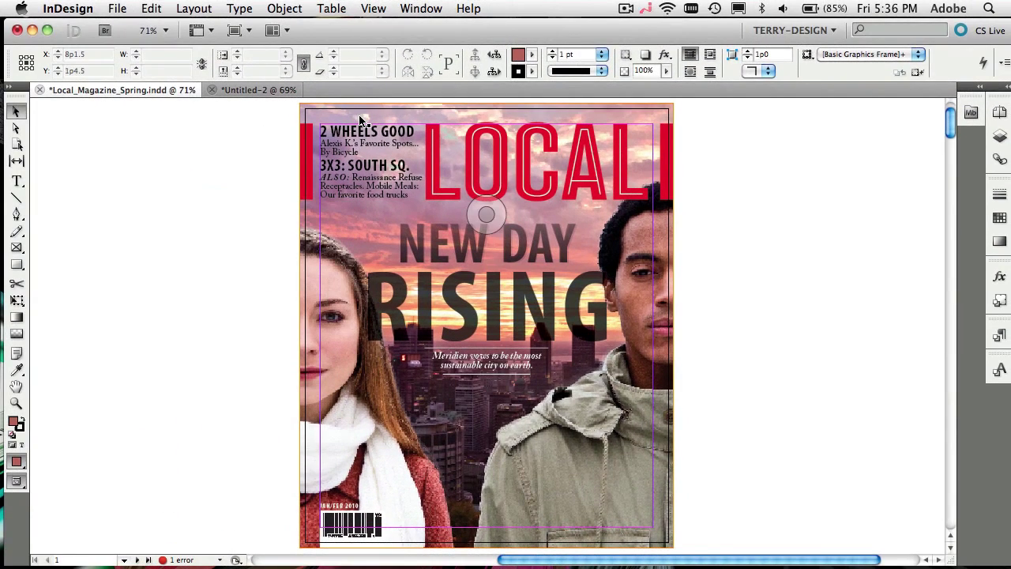
{"action": "left_click", "coordinate": [361, 118]}
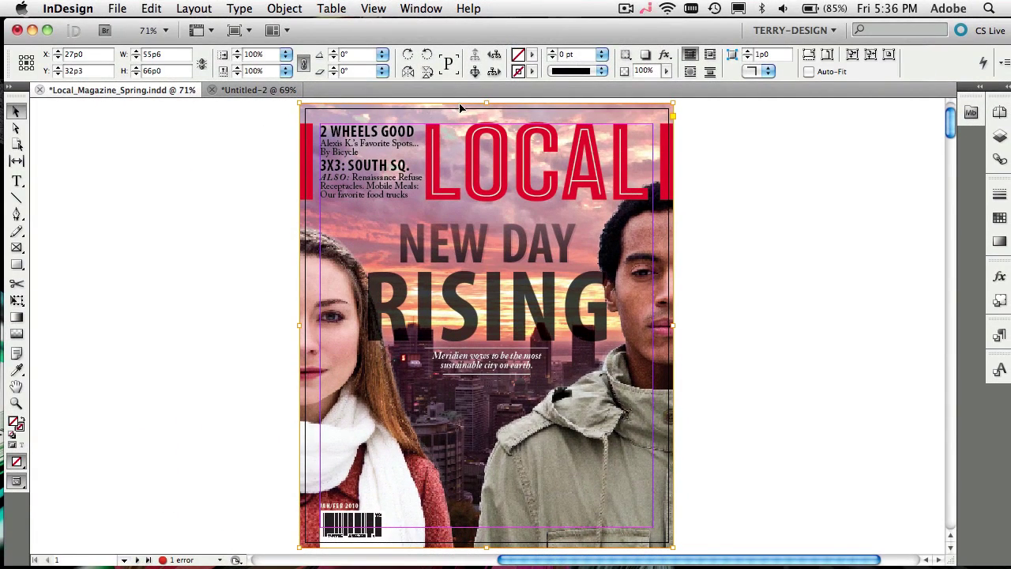
{"action": "left_click", "coordinate": [408, 73]}
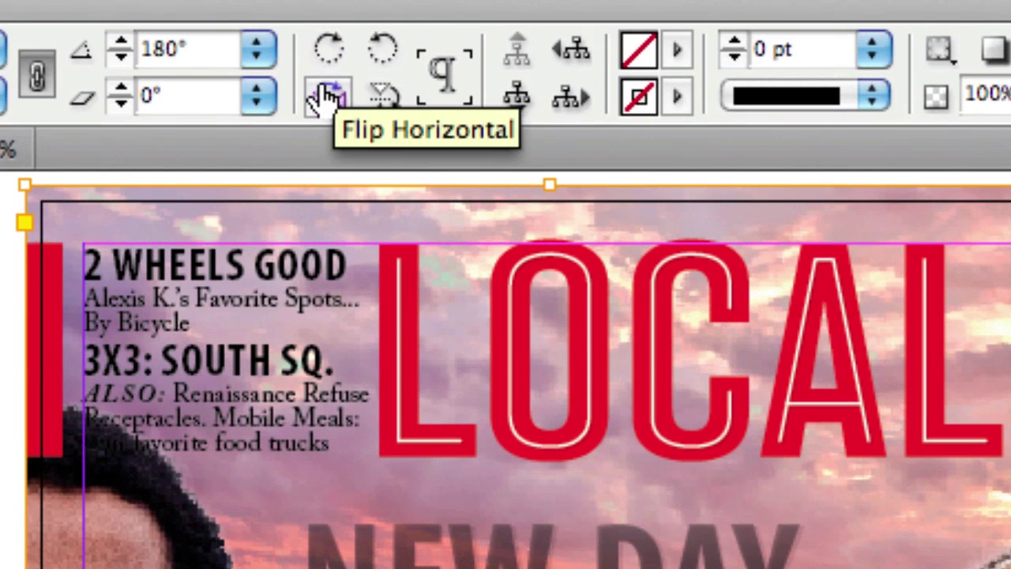
{"action": "left_click", "coordinate": [327, 97]}
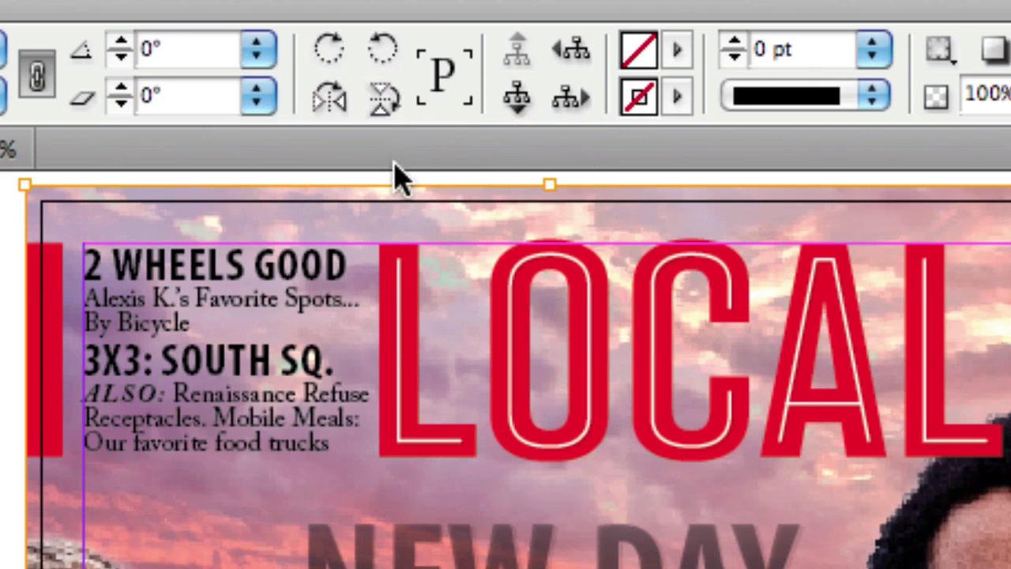
{"action": "left_click", "coordinate": [328, 101]}
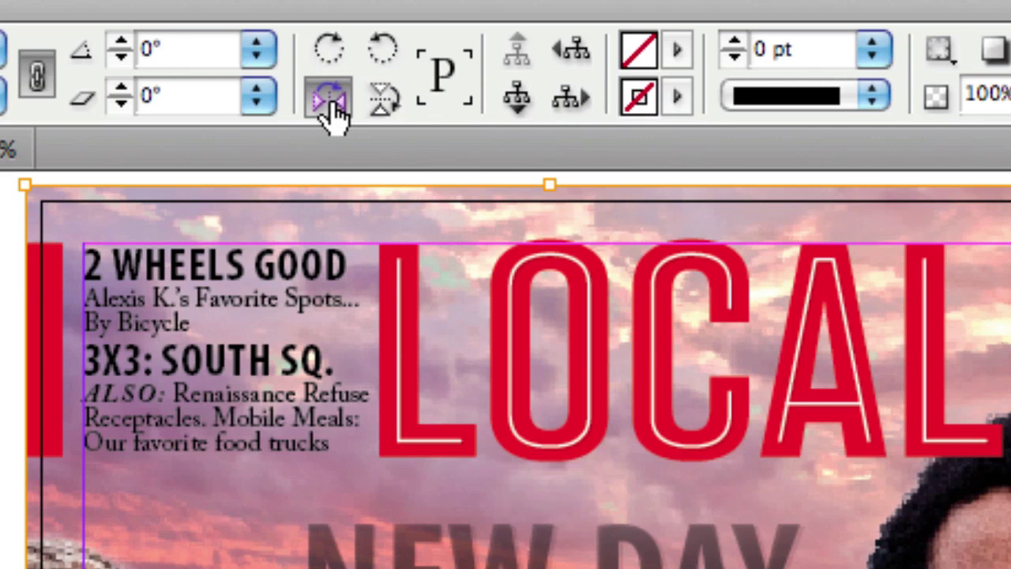
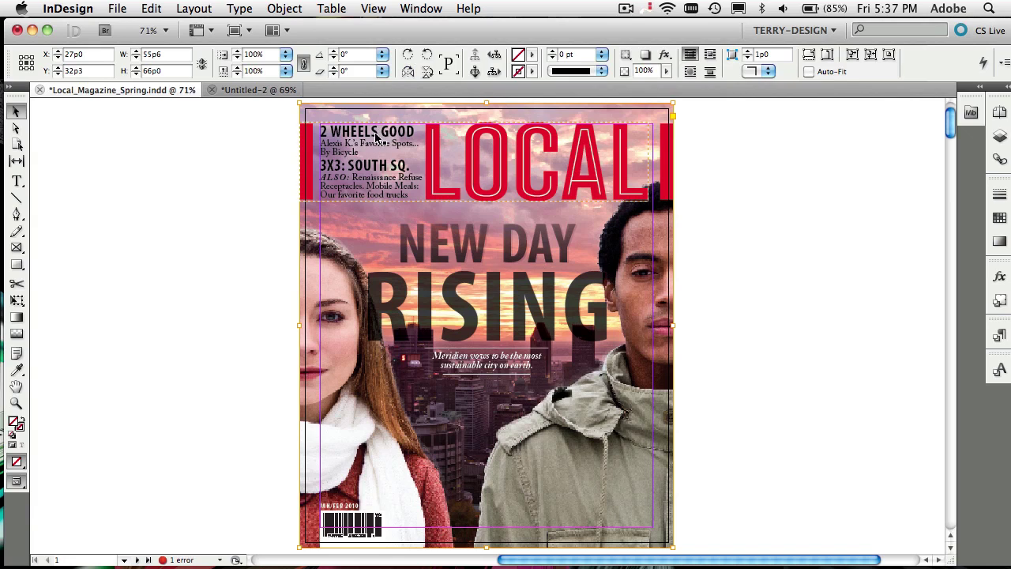
Draw a text frame about 27p6 by 15p1.5 on the pasteboard beside the cover and enter "Hello".
{"action": "left_click", "coordinate": [17, 181]}
{"action": "left_click_drag", "start_coordinate": [90, 241], "coordinate": [274, 342]}
{"action": "type", "text": "Hello"}
Set the font size of the whole "Hello" text to 72 pt.
{"action": "key", "text": "super+a"}
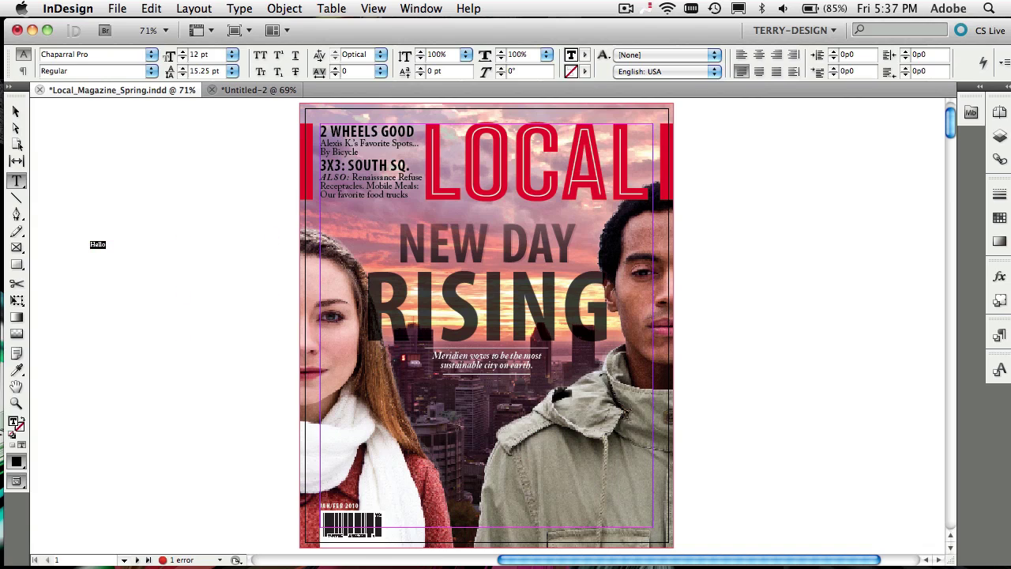
{"action": "left_click", "coordinate": [232, 58]}
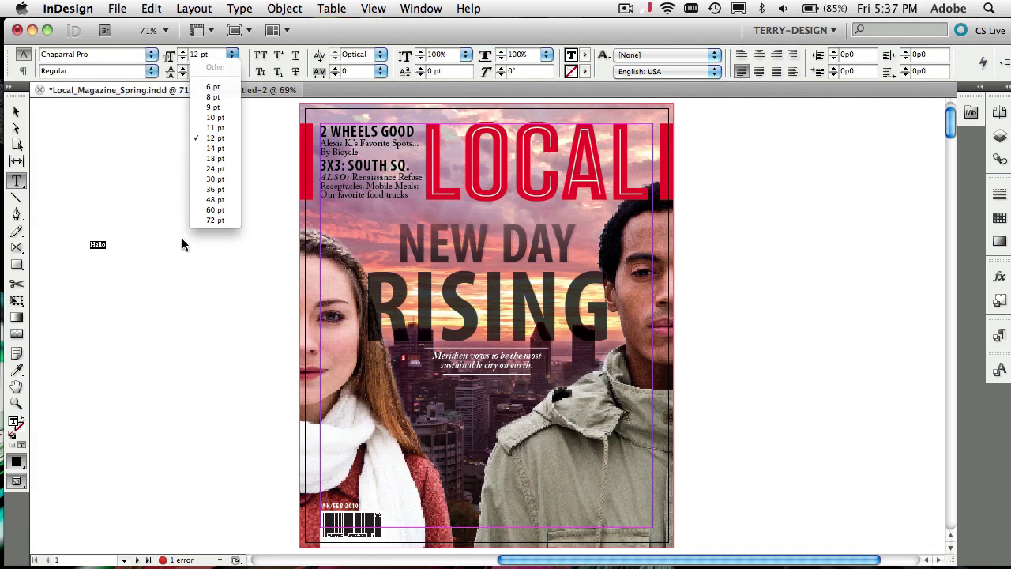
{"action": "left_click", "coordinate": [204, 221]}
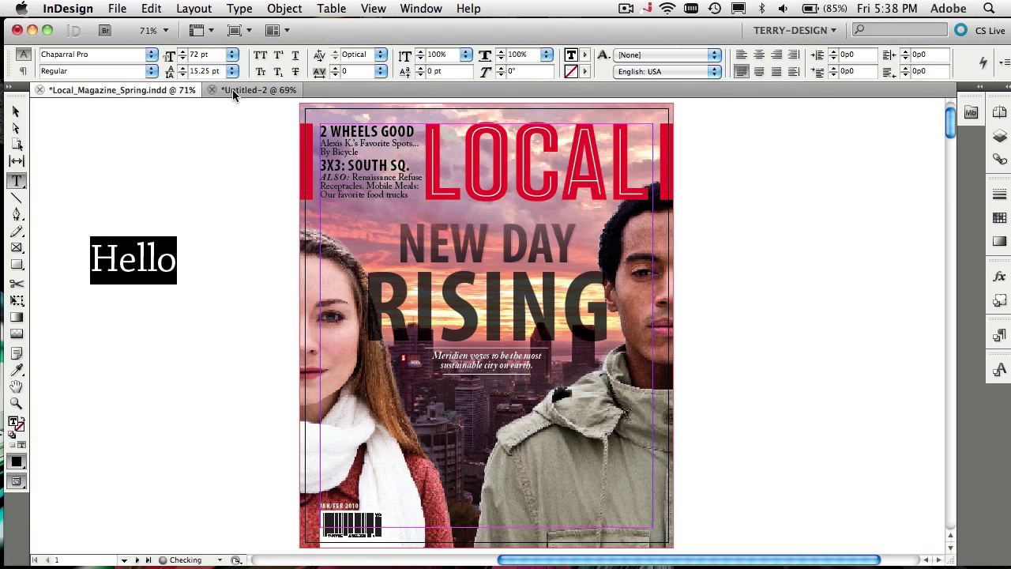
Enlarge the selected "Hello" text in increments to 136 pt.
{"action": "key", "text": "super+shift+period"}
{"action": "key", "text": "super+shift+period"}
{"action": "key", "text": "super+shift+period"}
{"action": "key", "text": "super+shift+period"}
{"action": "key", "text": "super+shift+period"}
{"action": "key", "text": "super+shift+period"}
{"action": "key", "text": "super+shift+period"}
{"action": "key", "text": "super+shift+period"}
{"action": "key", "text": "super+shift+period"}
{"action": "key", "text": "super+shift+period"}
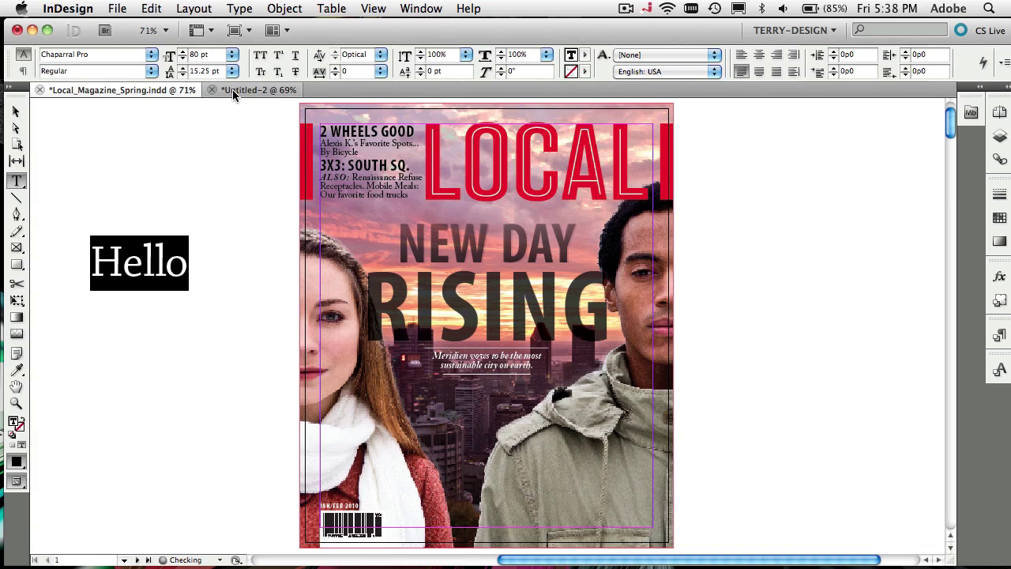
{"action": "key", "text": "super+shift+period"}
{"action": "key", "text": "super+shift+period"}
{"action": "key", "text": "super+shift+period"}
{"action": "key", "text": "super+shift+period"}
{"action": "key", "text": "super+shift+period"}
{"action": "key", "text": "super+shift+period"}
{"action": "key", "text": "super+shift+period"}
{"action": "key", "text": "super+shift+period"}
{"action": "key", "text": "super+shift+period"}
{"action": "key", "text": "super+shift+period"}
{"action": "key", "text": "super+shift+period"}
{"action": "key", "text": "super+shift+period"}
{"action": "key", "text": "super+shift+period"}
{"action": "key", "text": "super+shift+period"}
{"action": "key", "text": "super+shift+period"}
{"action": "key", "text": "super+shift+period"}
{"action": "key", "text": "super+shift+period"}
{"action": "key", "text": "super+shift+period"}
{"action": "key", "text": "super+shift+period"}
{"action": "key", "text": "super+shift+period"}
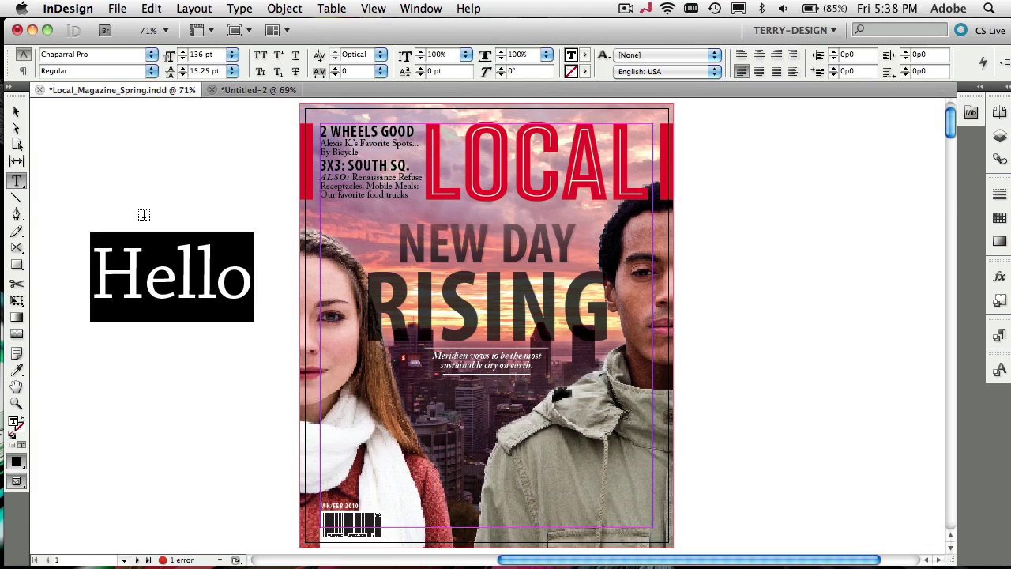
Sample the woman's red coat with the Eyedropper and apply that colour to "Hello" and the "2 WHEELS GOOD" headline.
{"action": "left_click", "coordinate": [18, 372]}
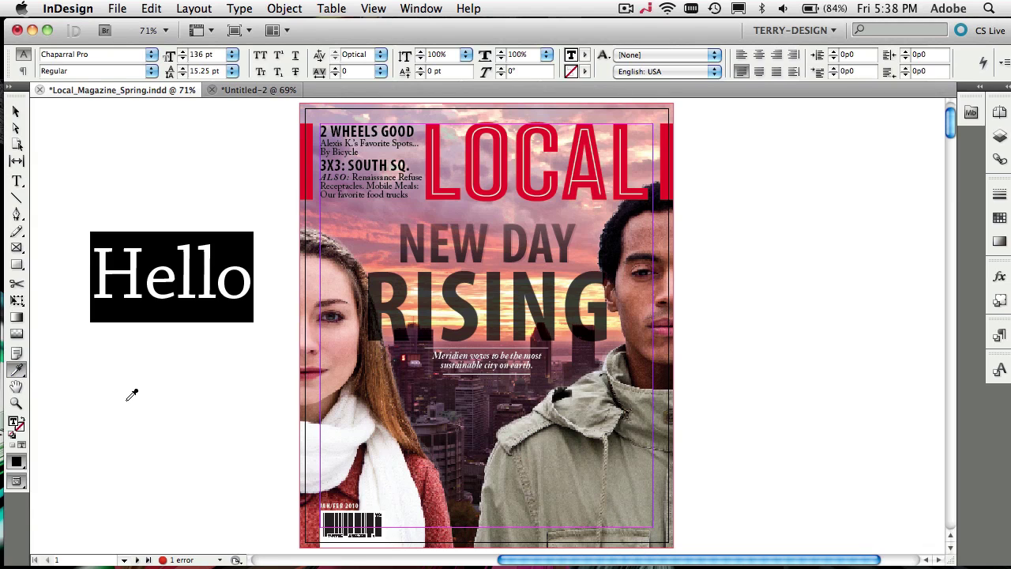
{"action": "left_click", "coordinate": [430, 490]}
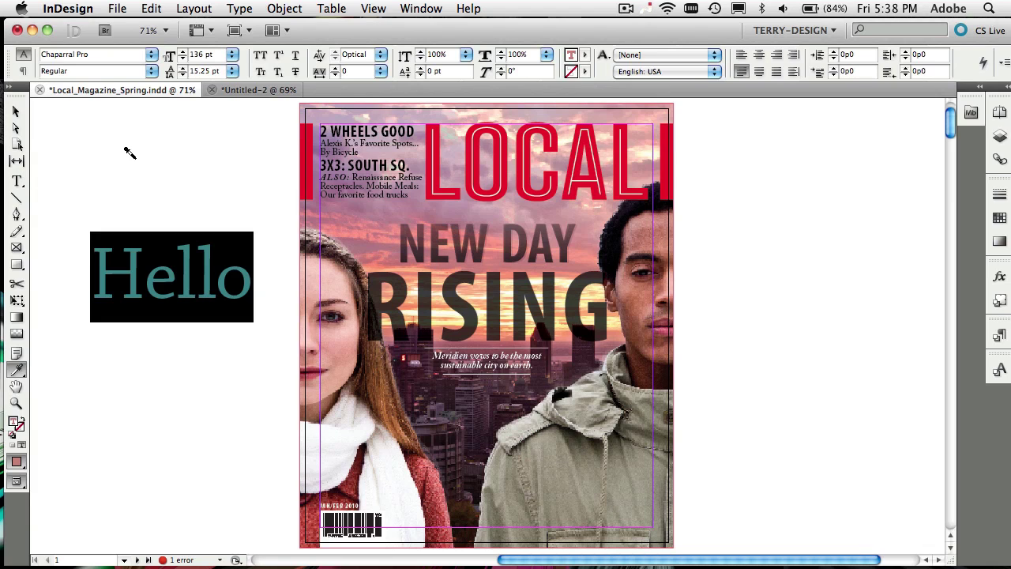
{"action": "left_click", "coordinate": [408, 124]}
{"action": "left_click_drag", "start_coordinate": [411, 128], "coordinate": [316, 127]}
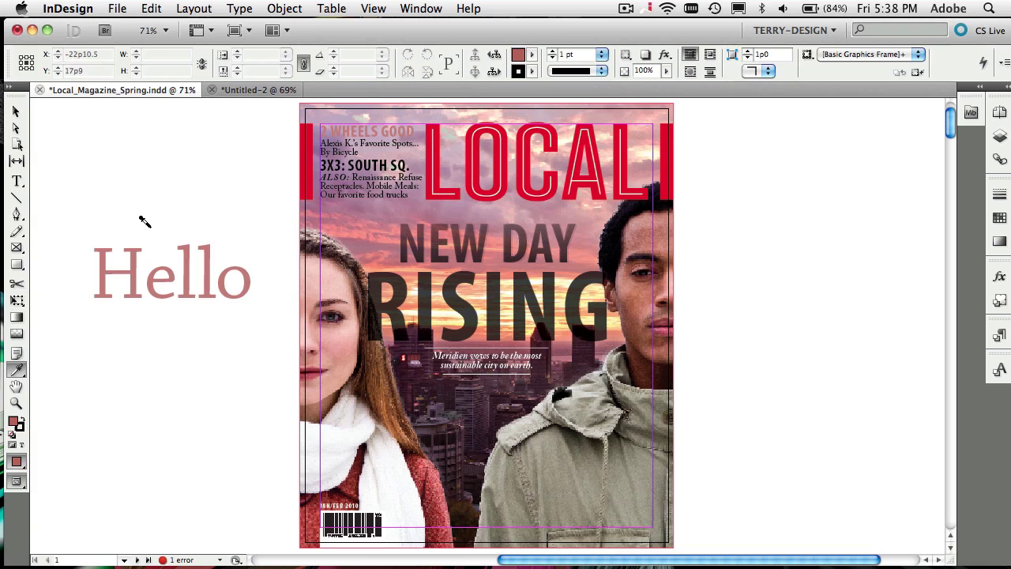
Select the "Hello" text and save its sampled colour as a new swatch.
{"action": "left_click", "coordinate": [17, 180]}
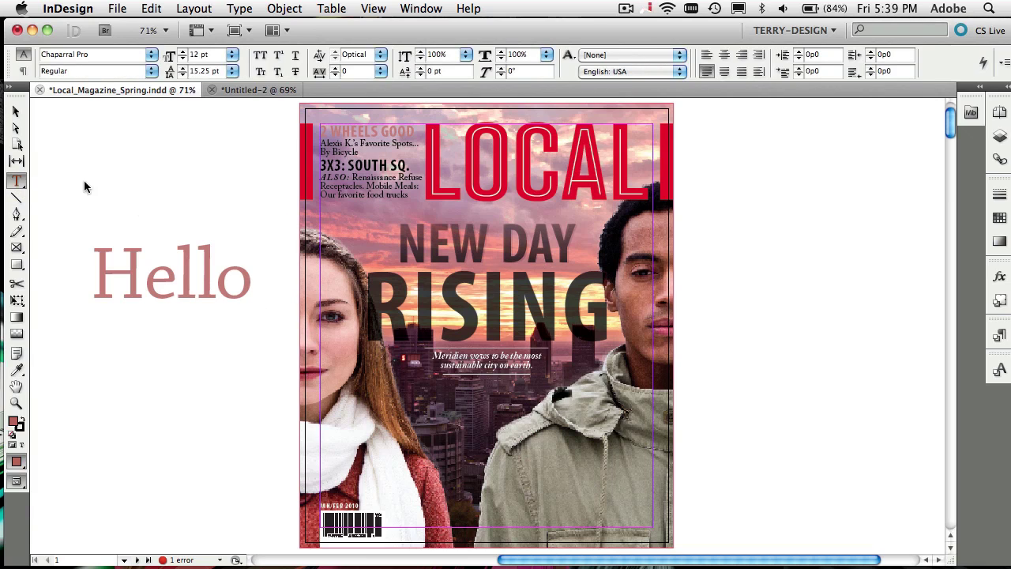
{"action": "left_click", "coordinate": [215, 272]}
{"action": "left_click_drag", "start_coordinate": [253, 277], "coordinate": [107, 265]}
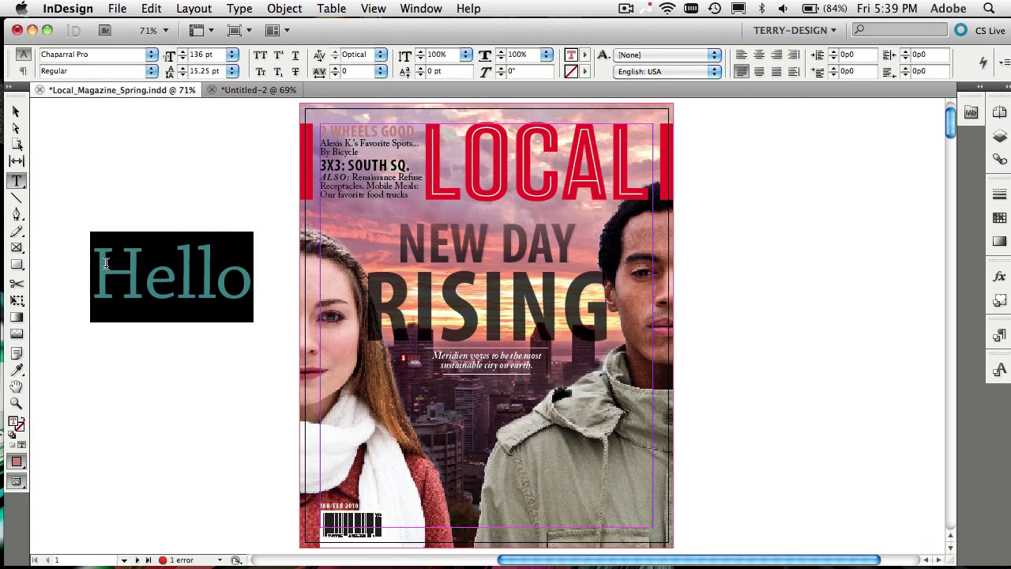
{"action": "left_click", "coordinate": [1003, 220]}
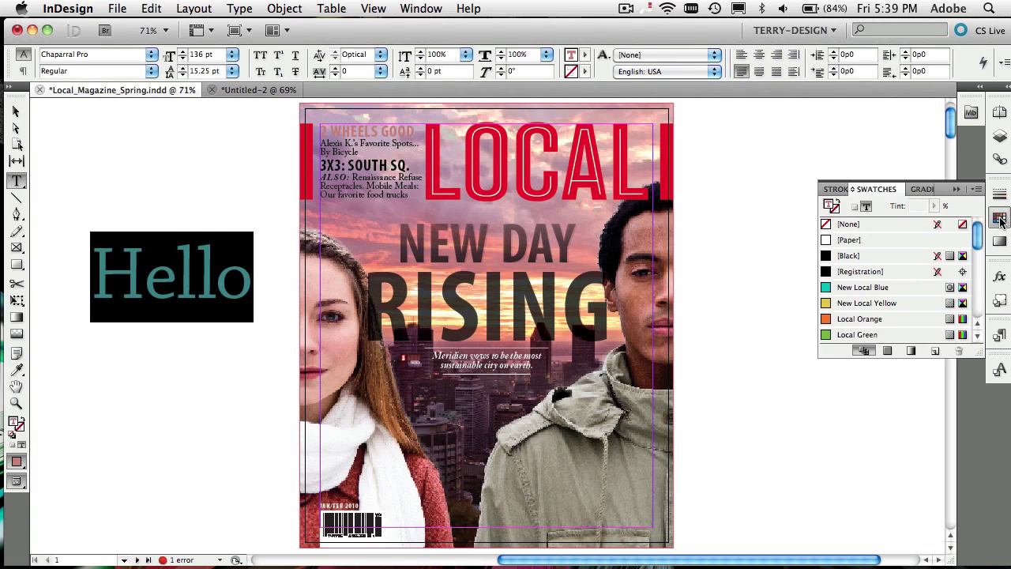
{"action": "left_click", "coordinate": [936, 352]}
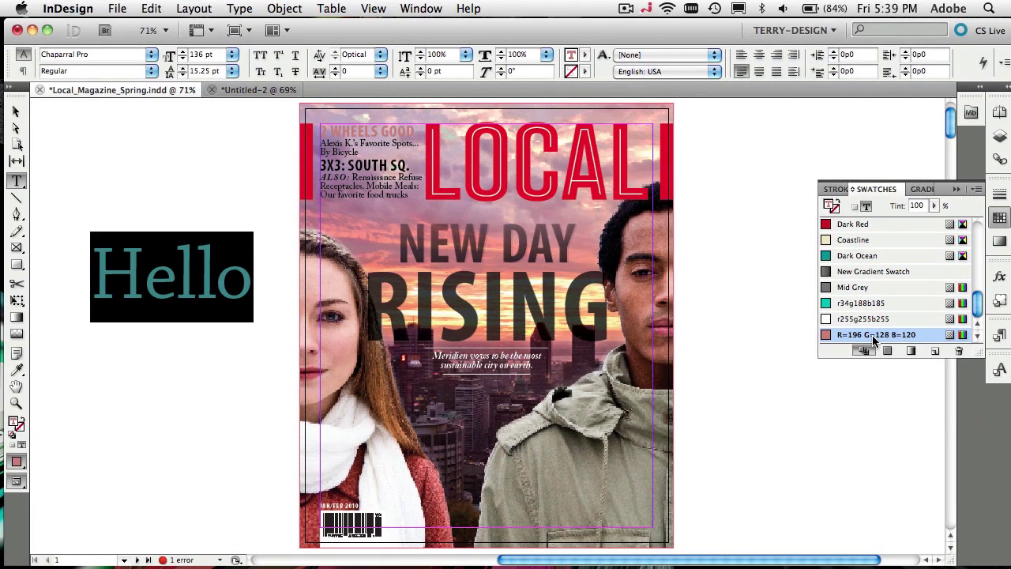
Convert the new R=196 G=128 B=120 swatch to the CMYK colour mode and deselect the "Hello" text.
{"action": "double_click", "coordinate": [872, 334]}
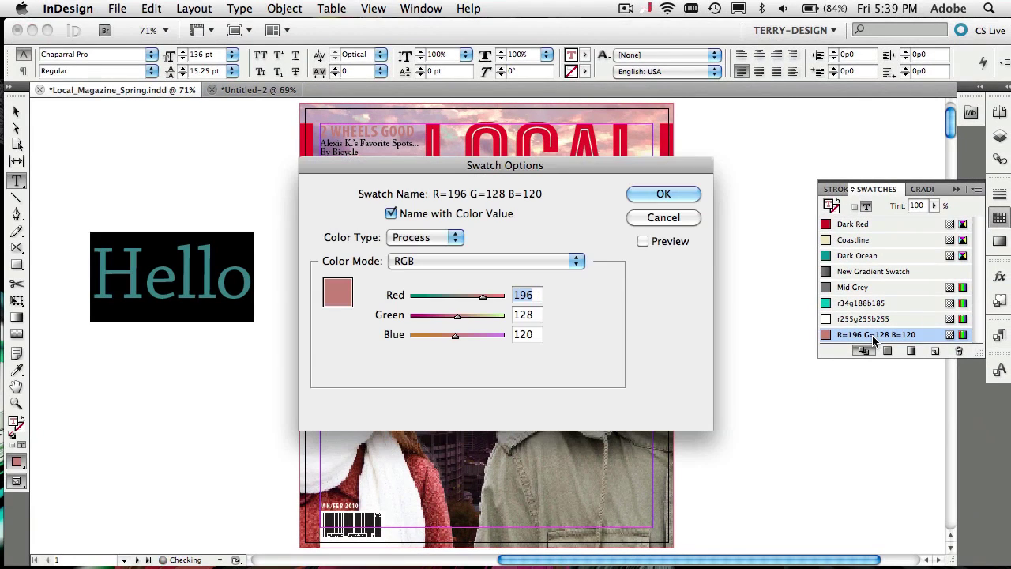
{"action": "left_click", "coordinate": [551, 262]}
{"action": "left_click", "coordinate": [548, 244]}
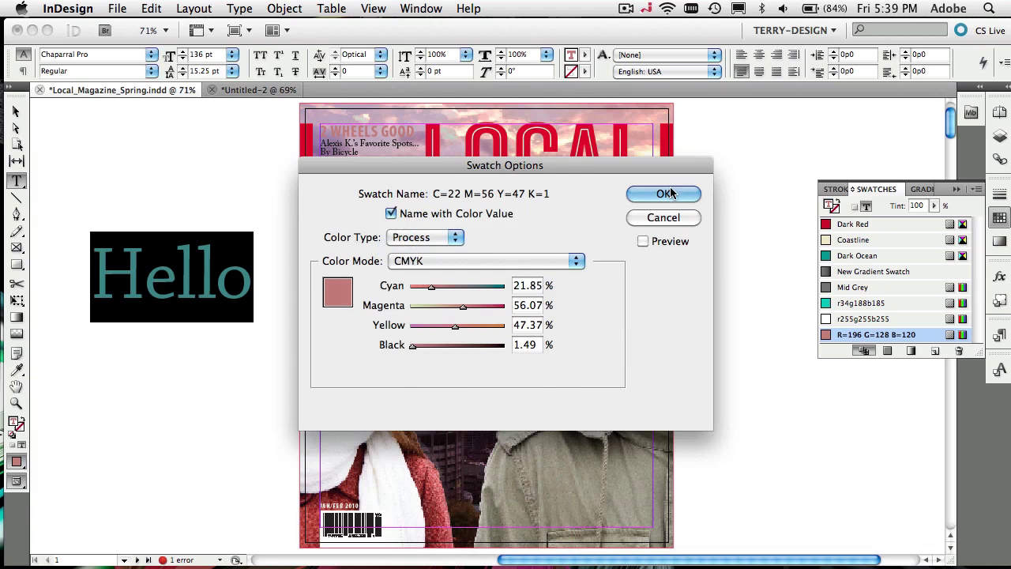
{"action": "left_click", "coordinate": [666, 194]}
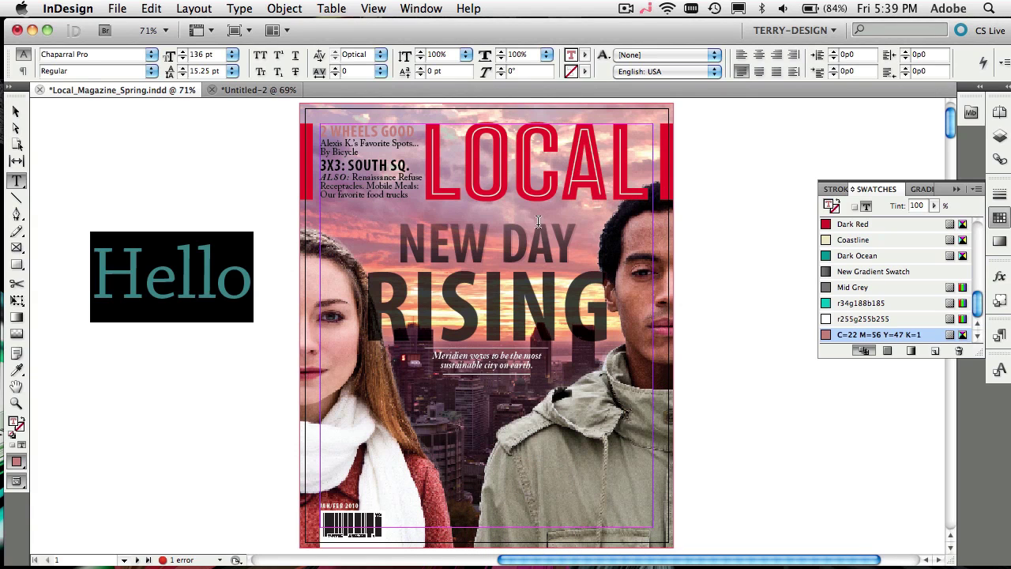
{"action": "left_click", "coordinate": [220, 286]}
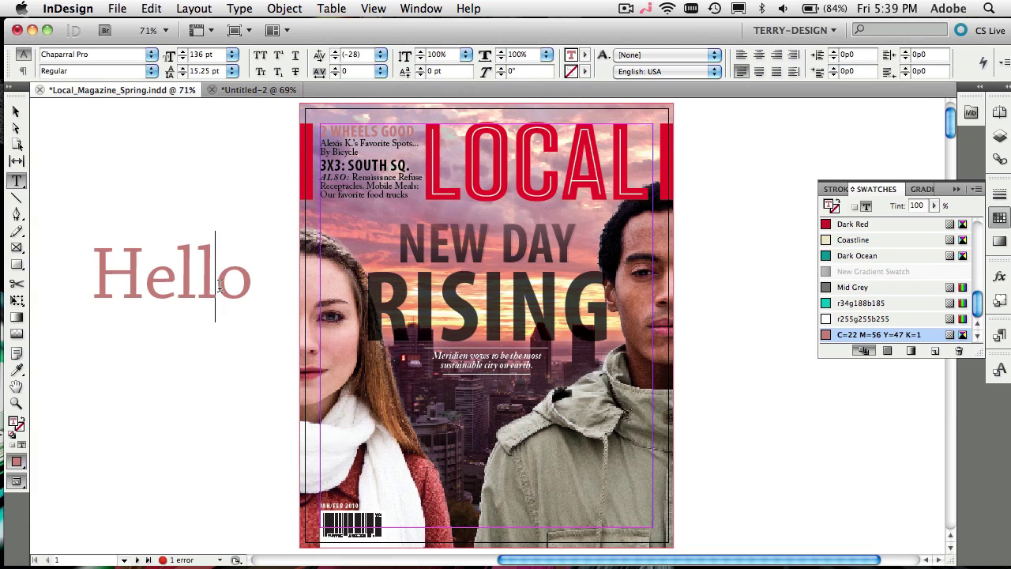
Create a rectangle frame 3.5 in wide and 2 in high with no fill on the pasteboard below "Hello".
{"action": "left_click", "coordinate": [15, 247]}
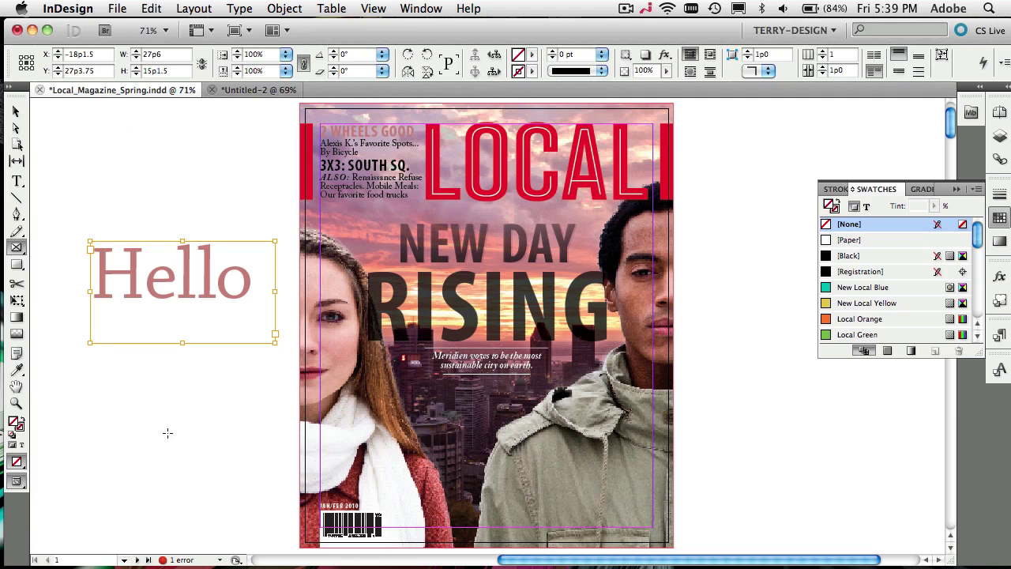
{"action": "left_click", "coordinate": [145, 408]}
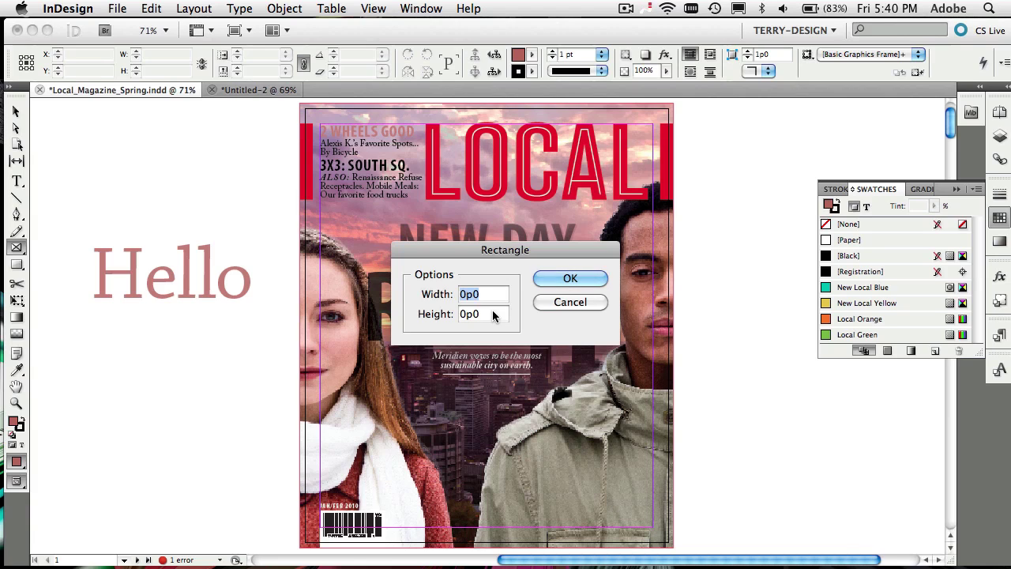
{"action": "type", "text": "3.5in"}
{"action": "key", "text": "Tab"}
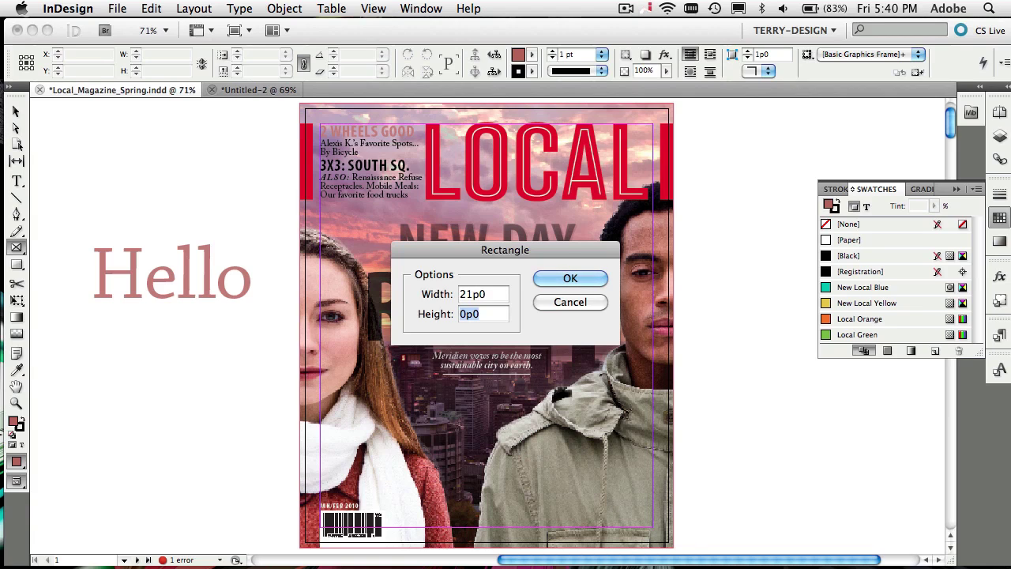
{"action": "type", "text": "2in"}
{"action": "key", "text": "Tab"}
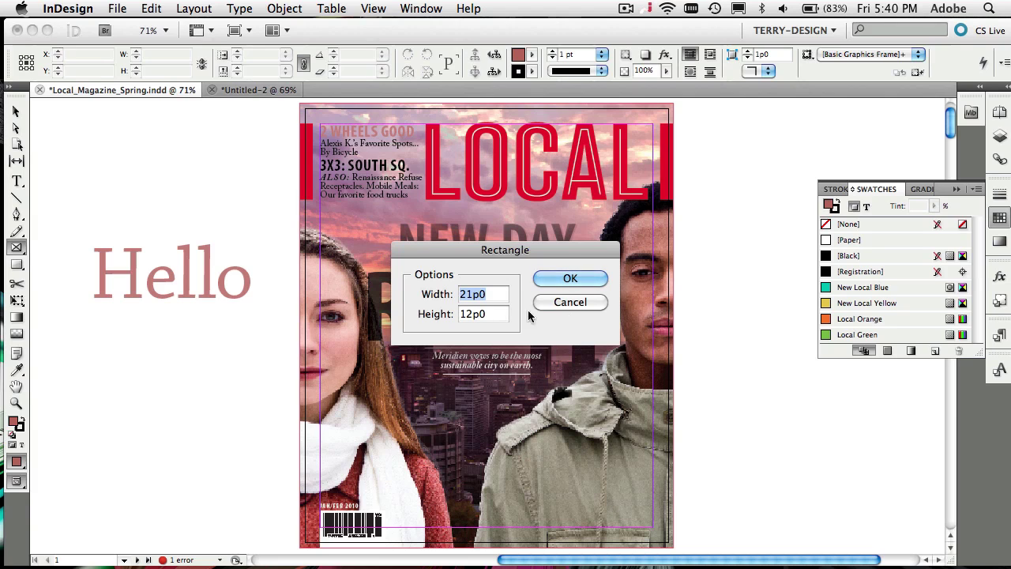
{"action": "left_click", "coordinate": [545, 278]}
{"action": "key", "text": "slash"}
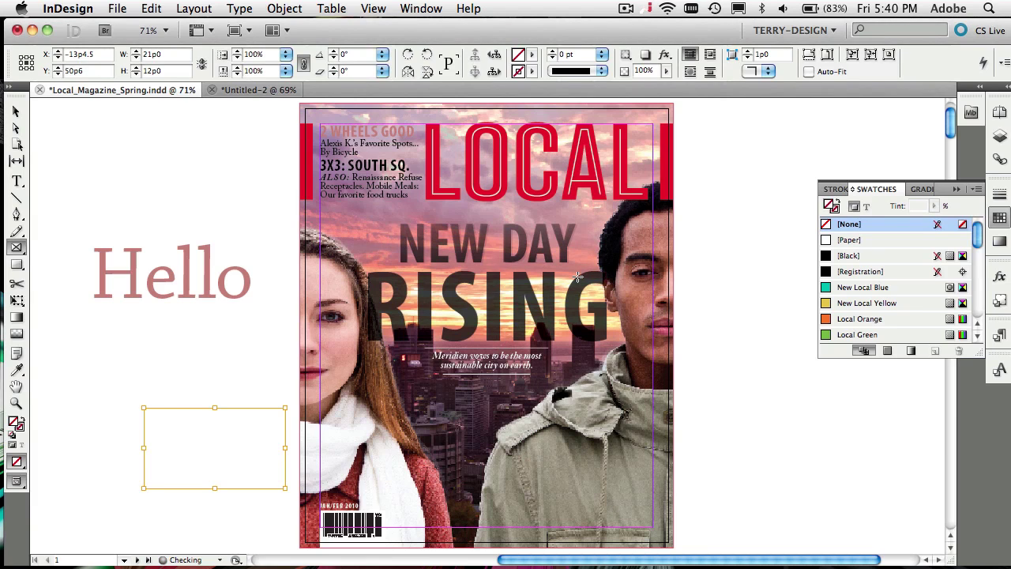